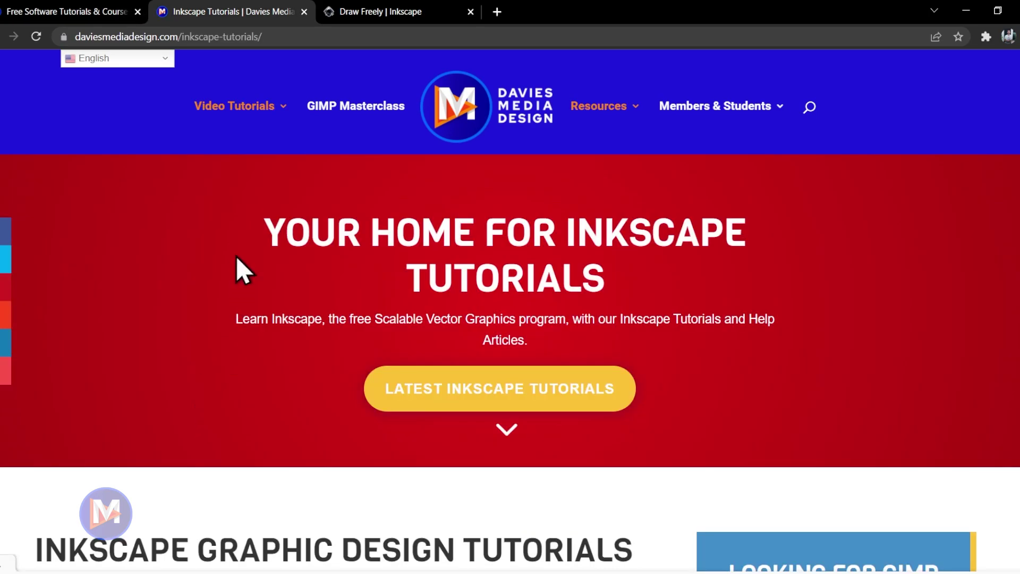
Switch to the third browser tab, 'Draw Freely | Inkscape', showing inkscape.org.
{"action": "mouse_move", "coordinate": [238, 117]}
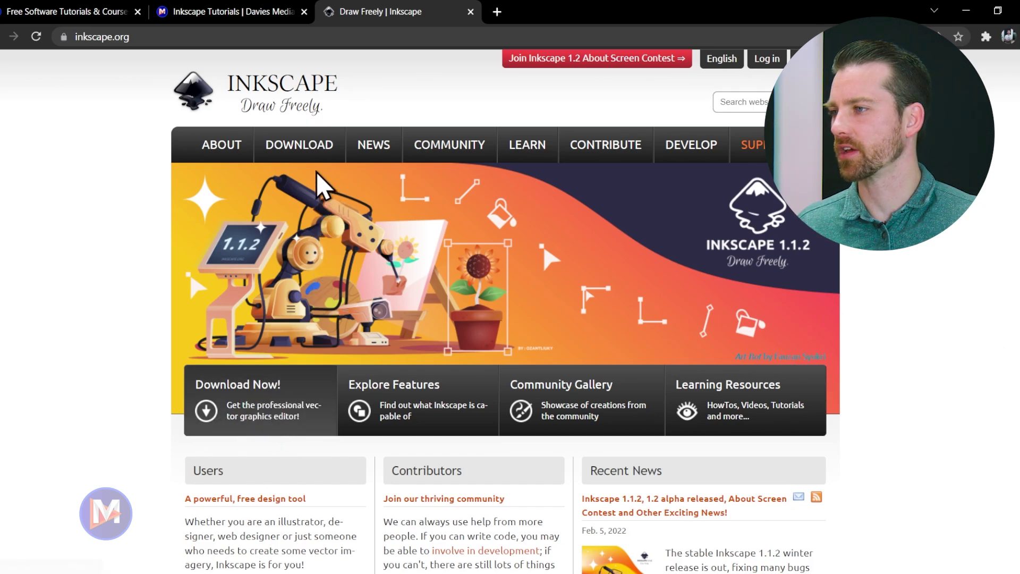
Go from Download > Current Version to the Inkscape 1.1.2 Windows 64-bit downloads.
{"action": "mouse_move", "coordinate": [313, 151]}
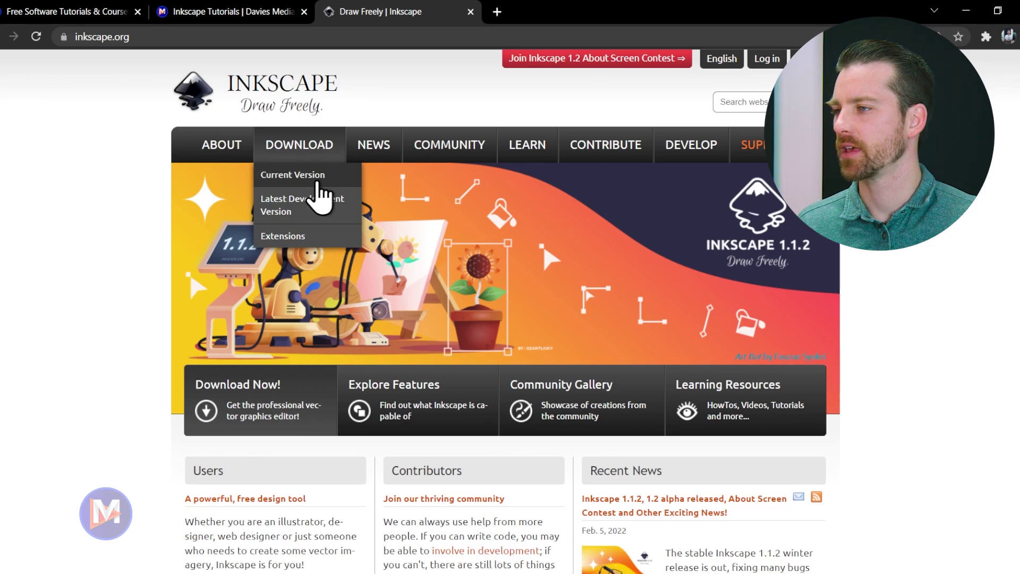
{"action": "left_click", "coordinate": [319, 179]}
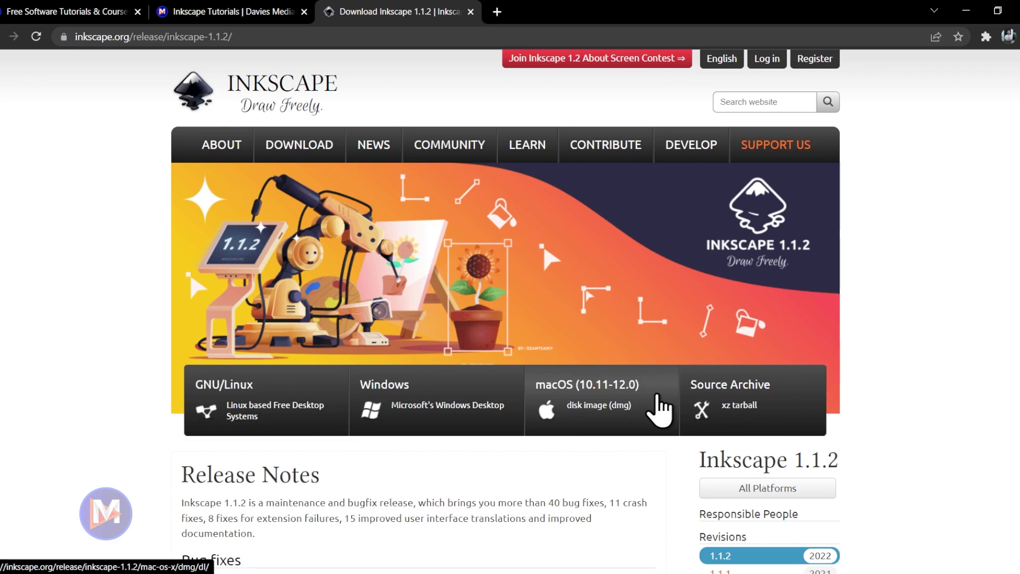
{"action": "left_click", "coordinate": [399, 418]}
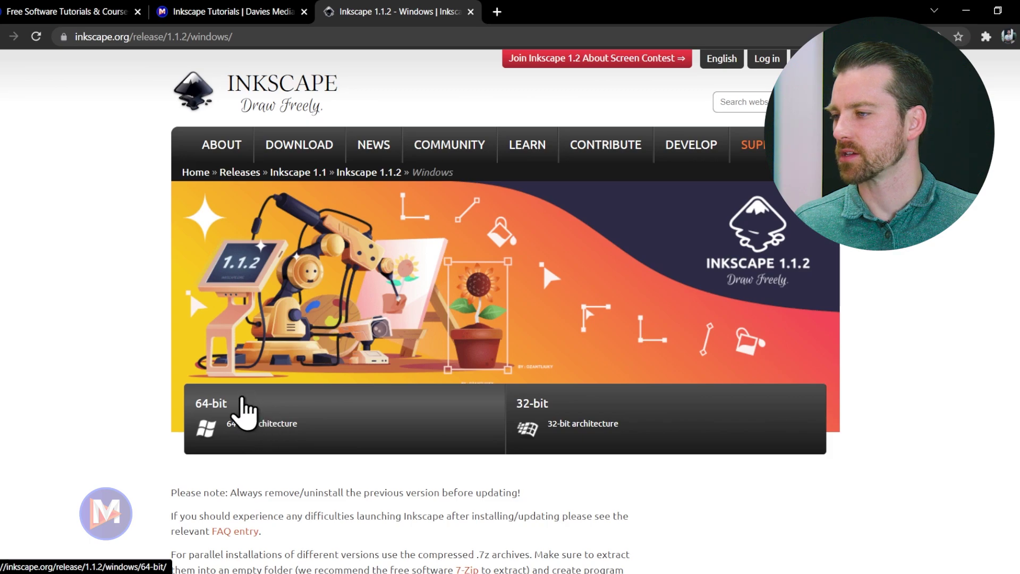
{"action": "left_click", "coordinate": [294, 437]}
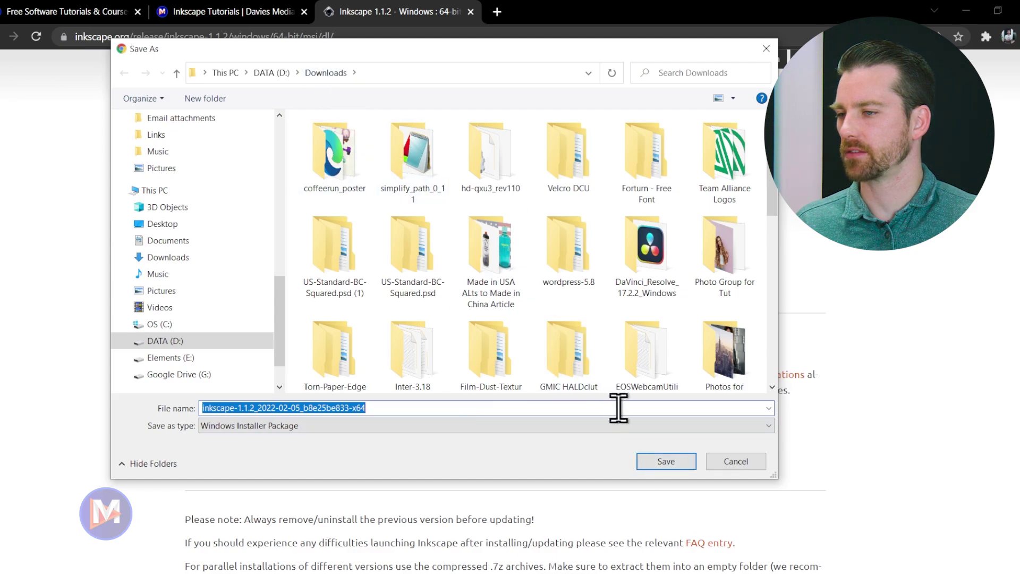
Save the Inkscape 1.1.2 msi installer to D:\Downloads and open its download options.
{"action": "left_click", "coordinate": [666, 459]}
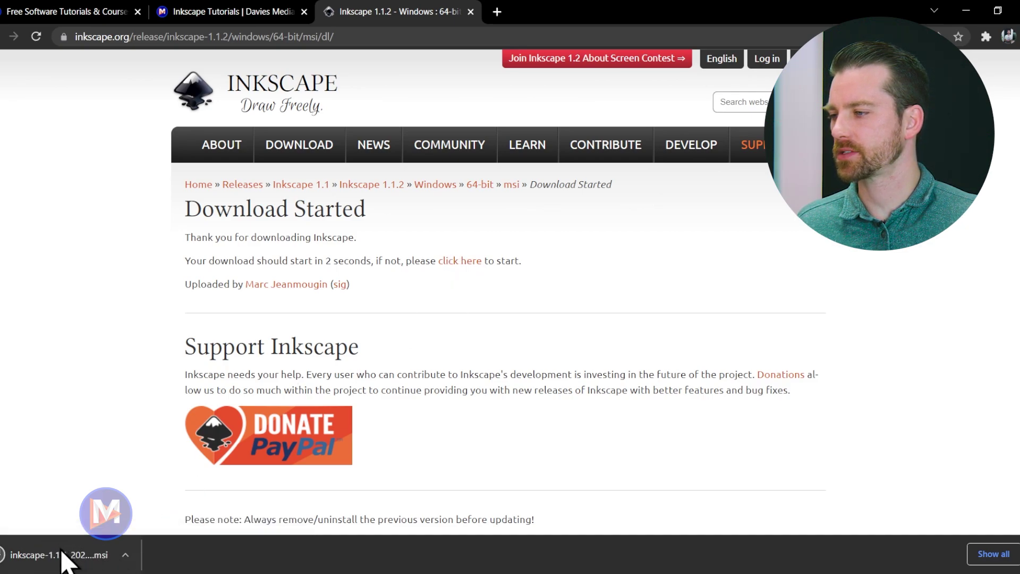
{"action": "left_click", "coordinate": [125, 555]}
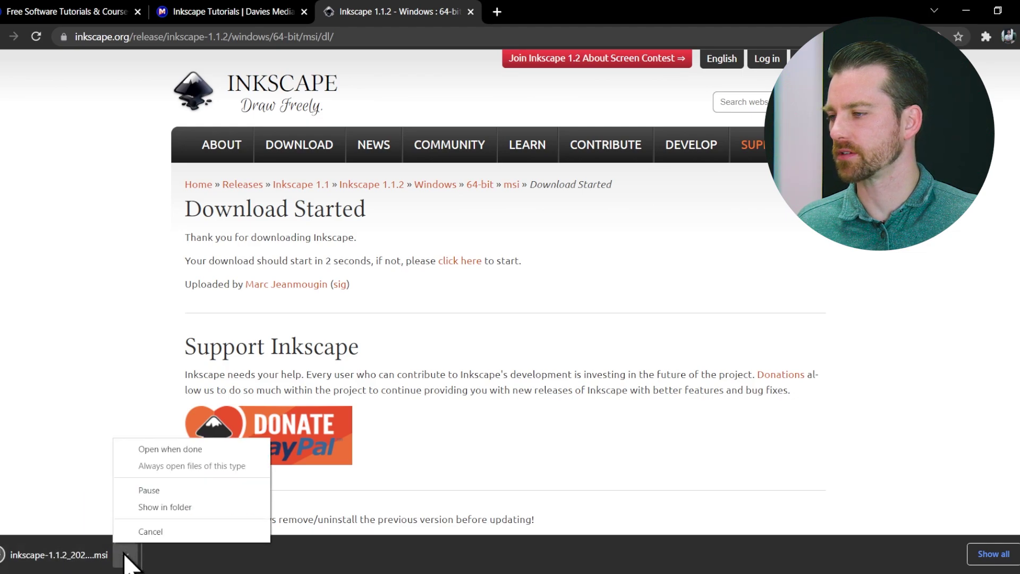
Show the downloaded msi in its Downloads folder, then run the Inkscape installer.
{"action": "left_click", "coordinate": [169, 509]}
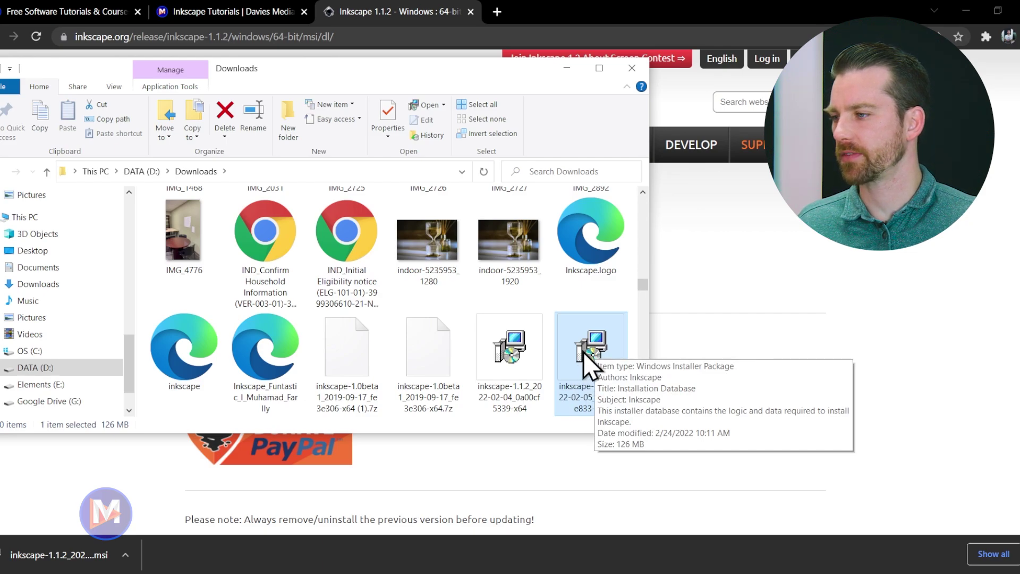
{"action": "left_click", "coordinate": [82, 555]}
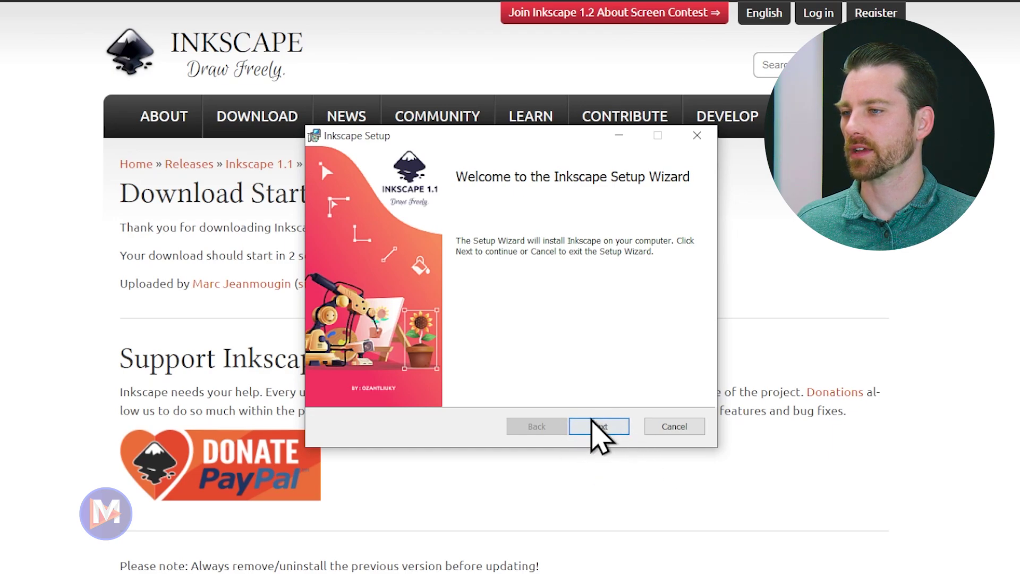
Accept the GNU GPL licence agreement and advance to the Custom Setup page.
{"action": "left_click", "coordinate": [606, 429]}
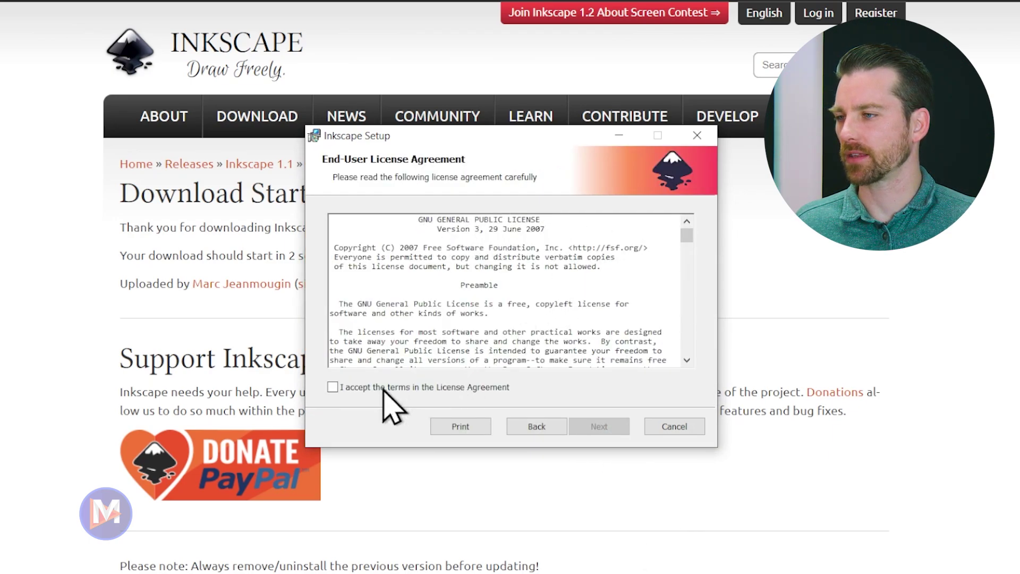
{"action": "left_click", "coordinate": [333, 387]}
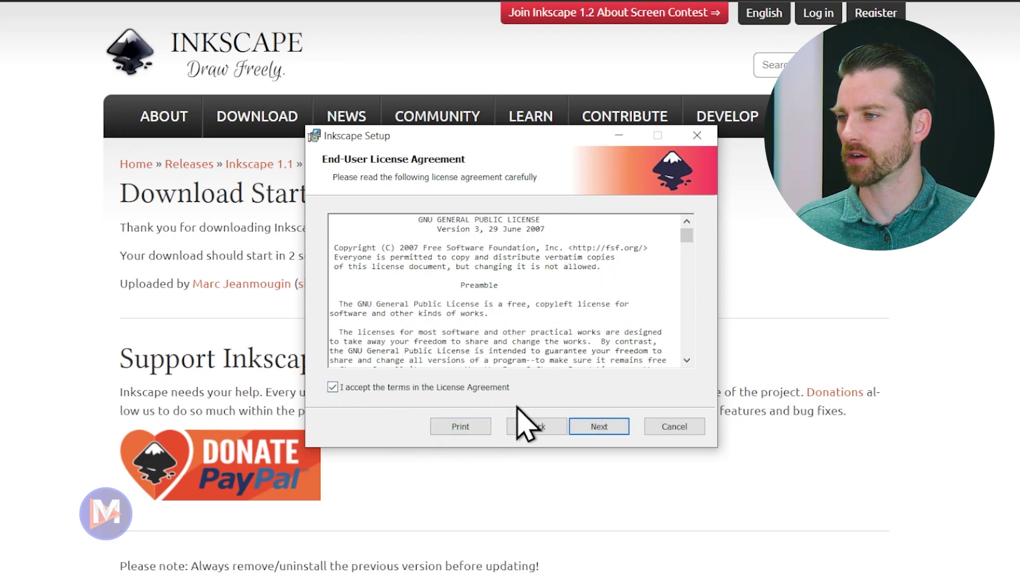
{"action": "mouse_move", "coordinate": [688, 237]}
{"action": "left_mouse_down"}
{"action": "mouse_move", "coordinate": [699, 342]}
{"action": "mouse_move", "coordinate": [689, 372]}
{"action": "mouse_move", "coordinate": [687, 222]}
{"action": "left_mouse_up"}
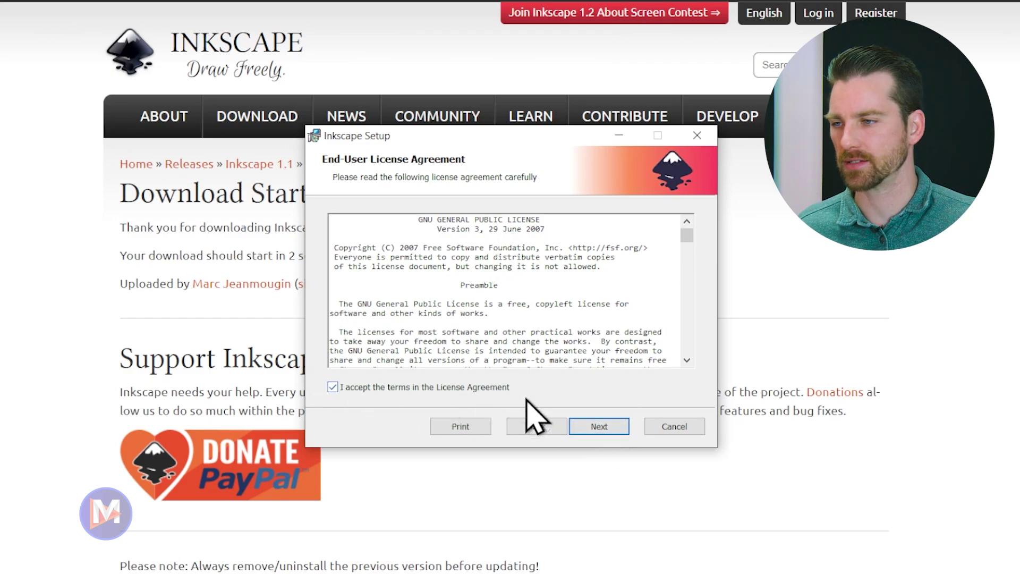
{"action": "left_click", "coordinate": [593, 428]}
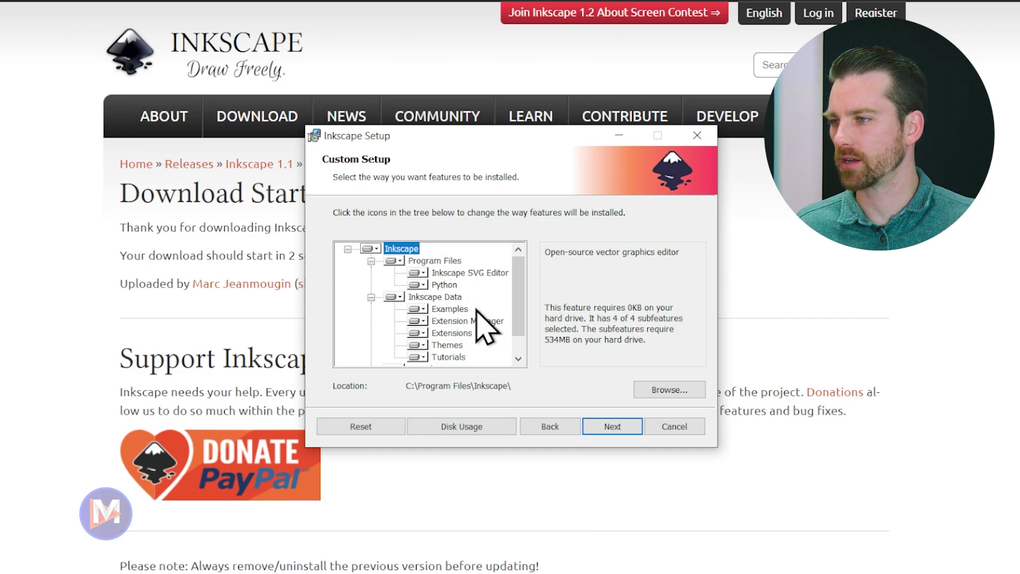
{"action": "left_click_drag", "start_coordinate": [519, 318], "coordinate": [497, 219]}
{"action": "left_click", "coordinate": [420, 274]}
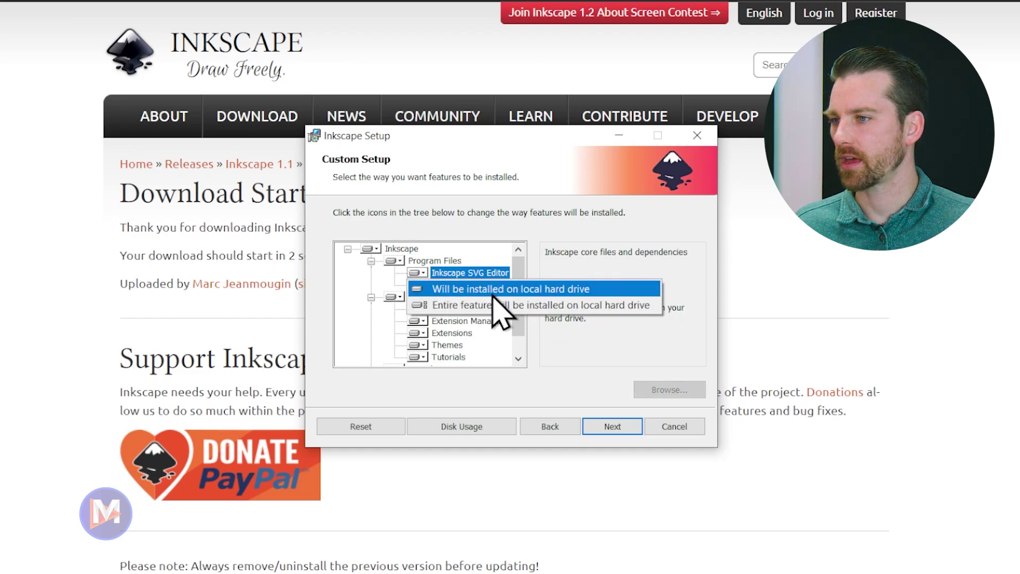
{"action": "left_click", "coordinate": [519, 271]}
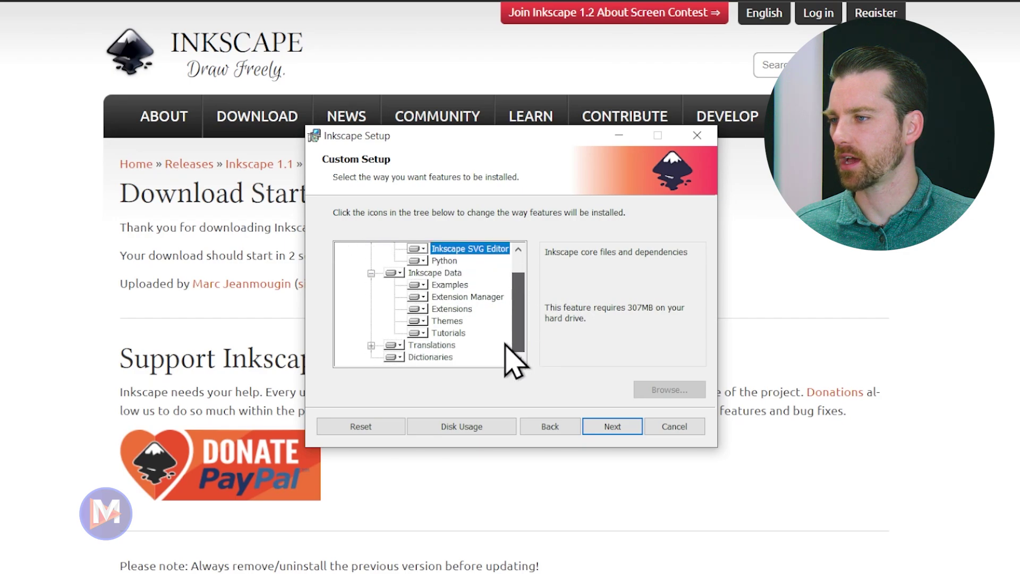
{"action": "scroll", "coordinate": [507, 329], "scroll_direction": "down", "scroll_amount": 1}
{"action": "left_click", "coordinate": [394, 345]}
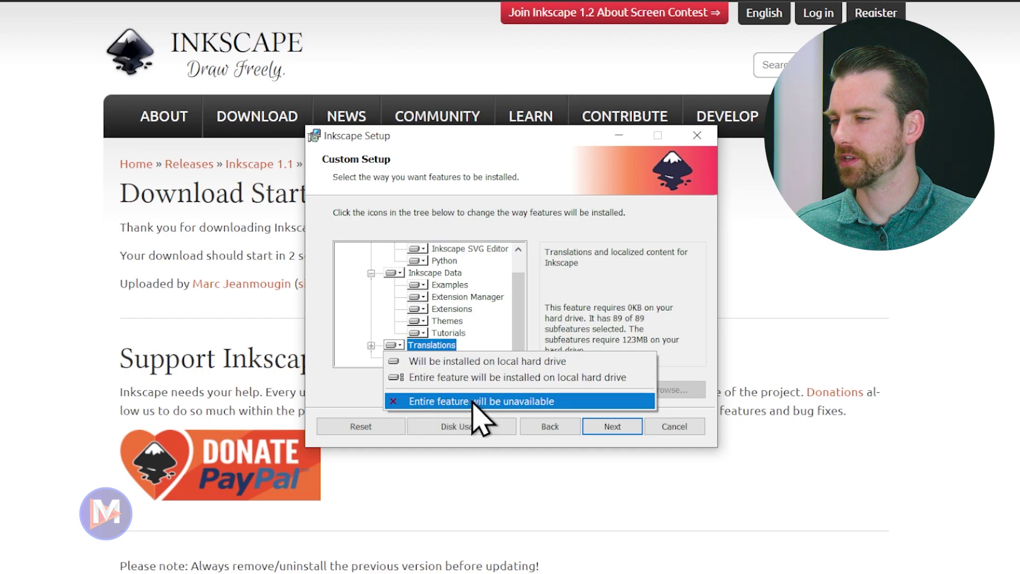
{"action": "left_click", "coordinate": [522, 316]}
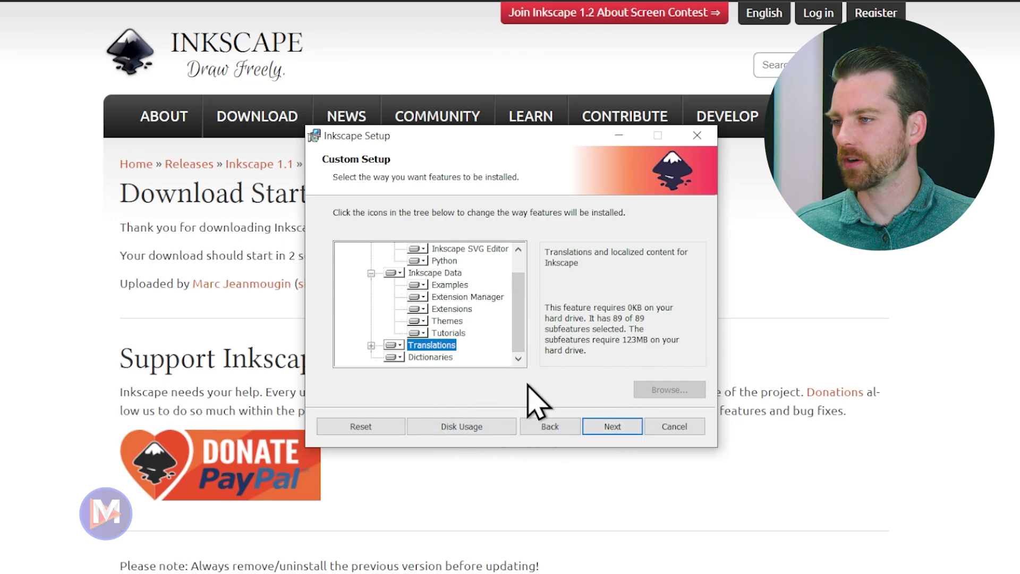
{"action": "left_click", "coordinate": [615, 430]}
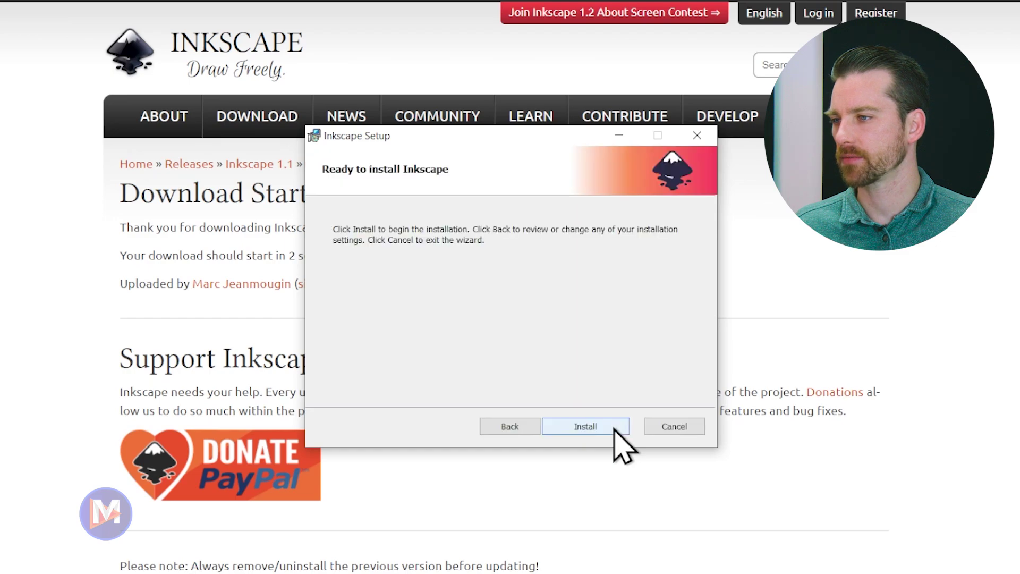
Change the install folder from C:\Program Files\Inkscape\ to D:\Program Files\Inkscape\ and continue.
{"action": "left_click", "coordinate": [513, 431]}
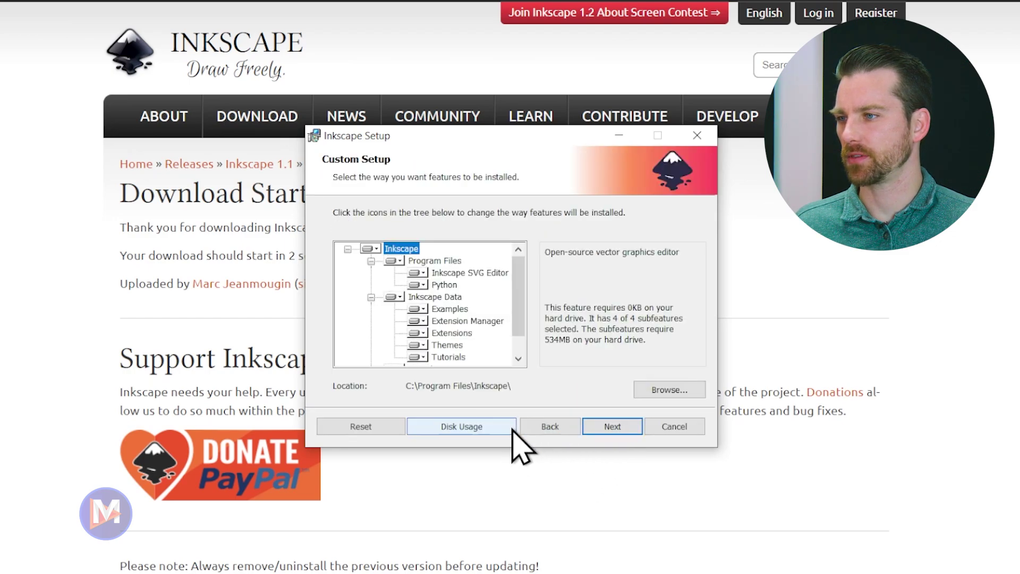
{"action": "left_click_drag", "start_coordinate": [523, 307], "coordinate": [527, 337]}
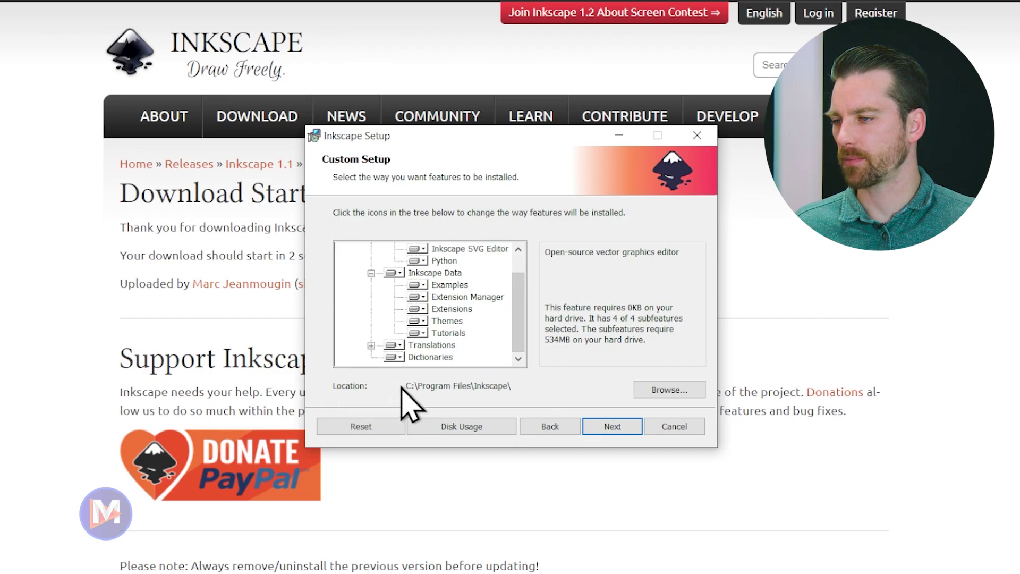
{"action": "left_click", "coordinate": [659, 391]}
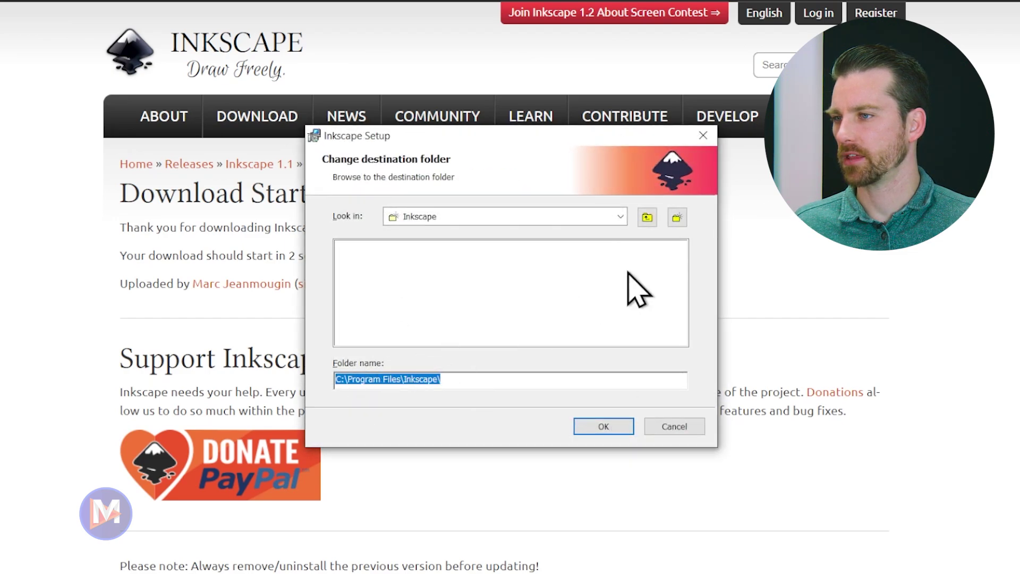
{"action": "left_click", "coordinate": [621, 216]}
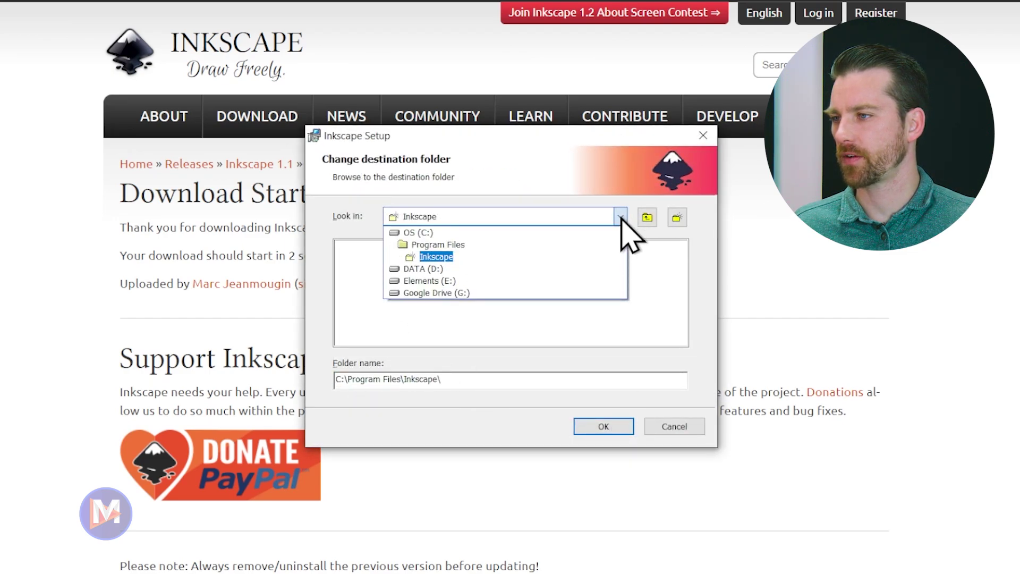
{"action": "left_click", "coordinate": [620, 218]}
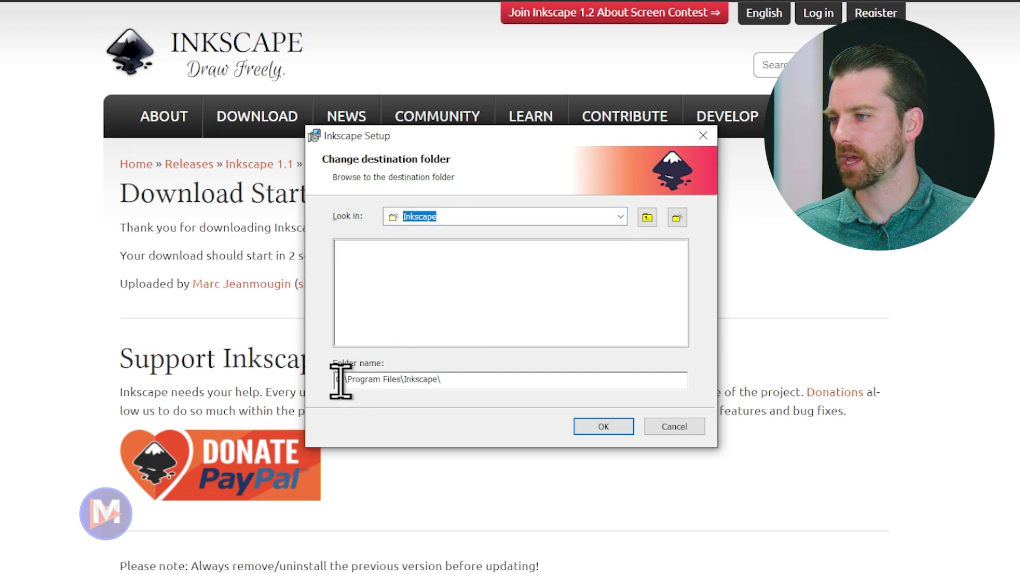
{"action": "left_click_drag", "start_coordinate": [341, 379], "coordinate": [335, 379]}
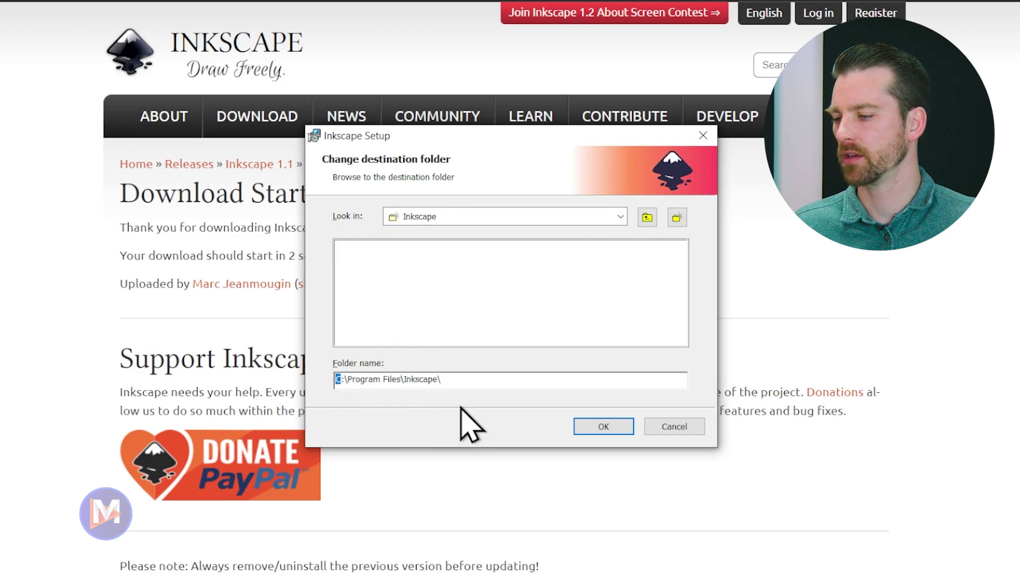
{"action": "type", "text": "D"}
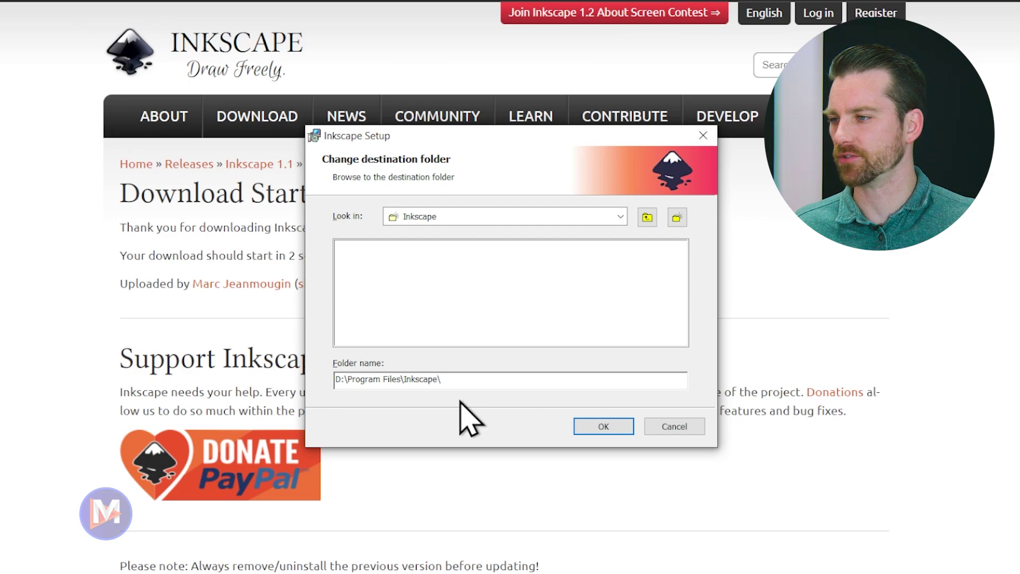
{"action": "left_click", "coordinate": [595, 428]}
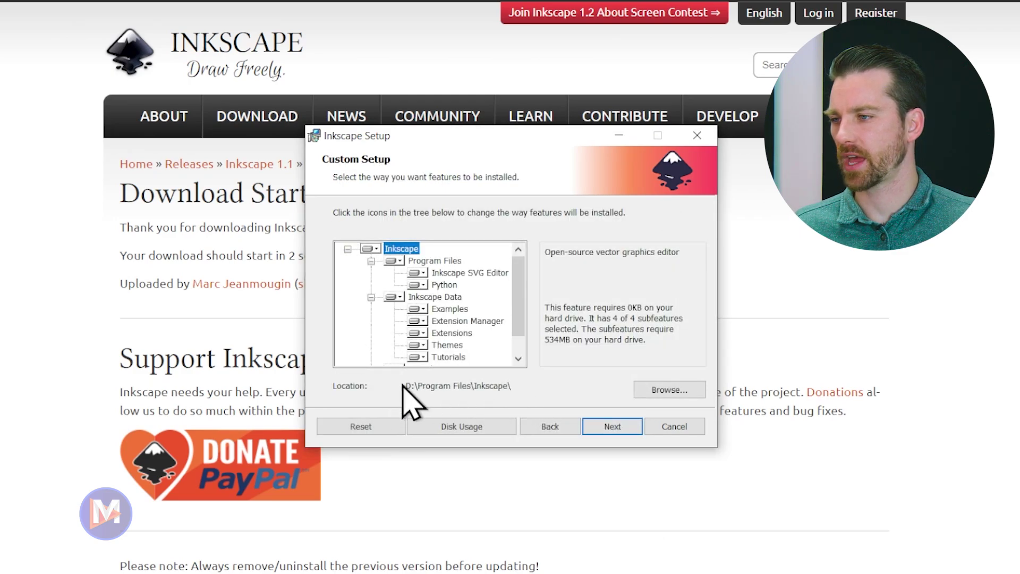
{"action": "left_click", "coordinate": [606, 428]}
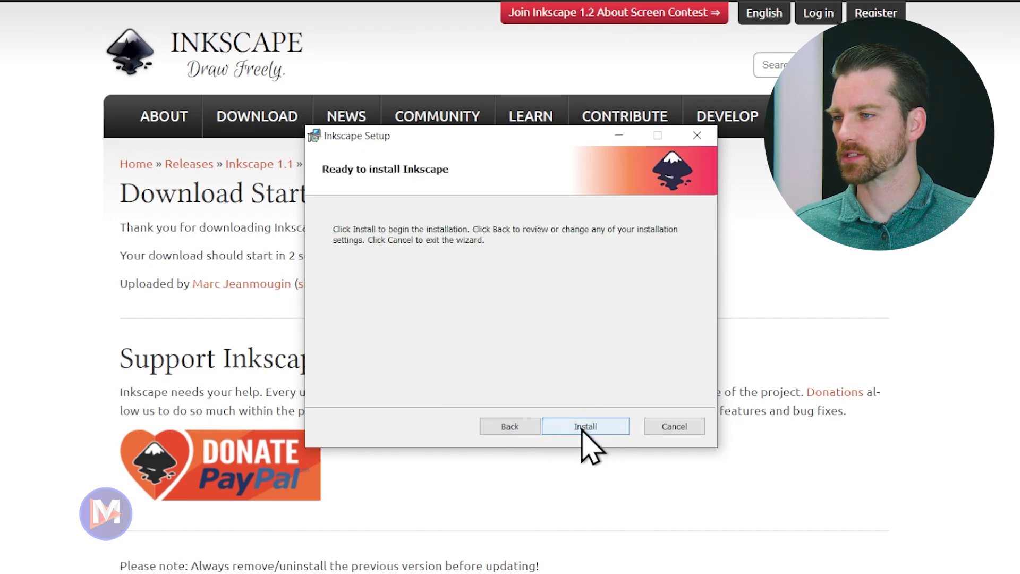
Install Inkscape, close the finished wizard, and search Windows for 'inkscape'.
{"action": "left_click", "coordinate": [593, 427]}
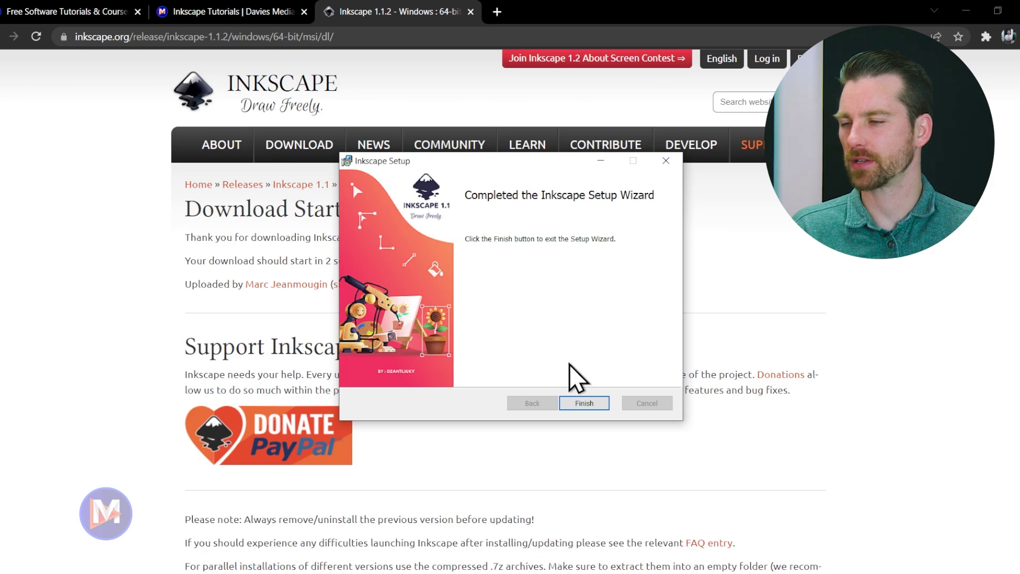
{"action": "left_click", "coordinate": [585, 403]}
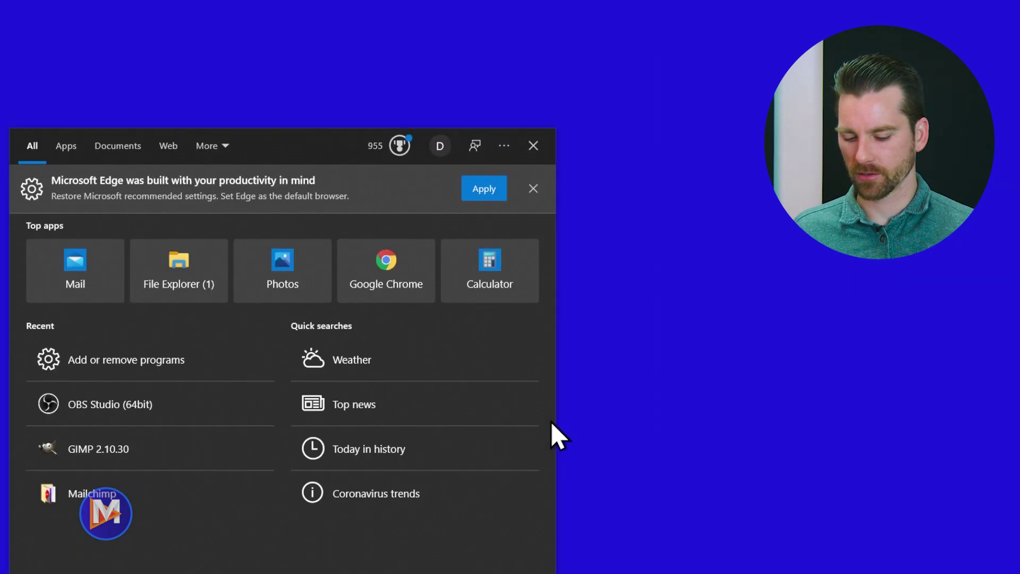
{"action": "type", "text": "inkscape"}
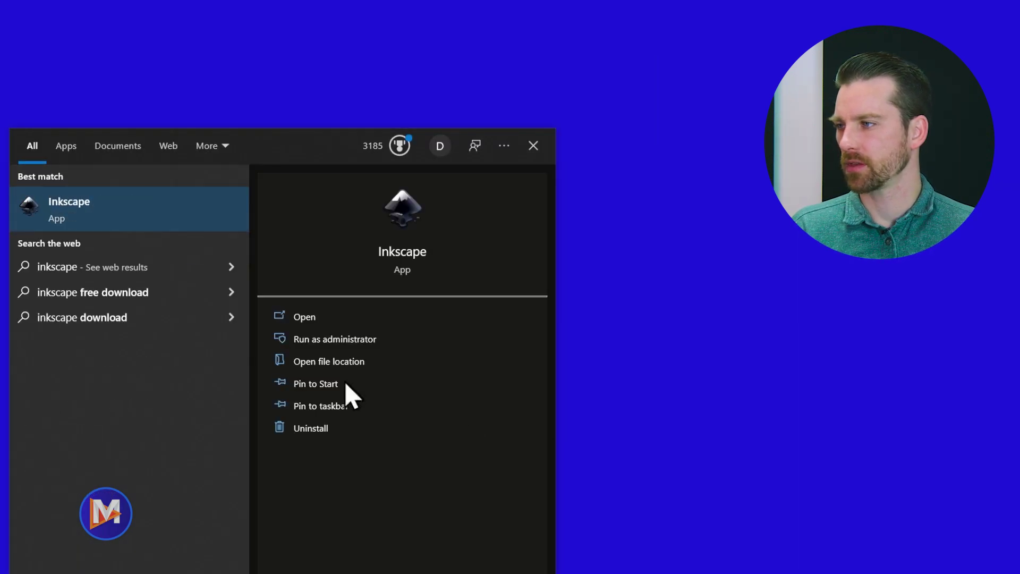
Launch Inkscape from the search's best match to reach its 1.1 welcome screen.
{"action": "left_click", "coordinate": [73, 206]}
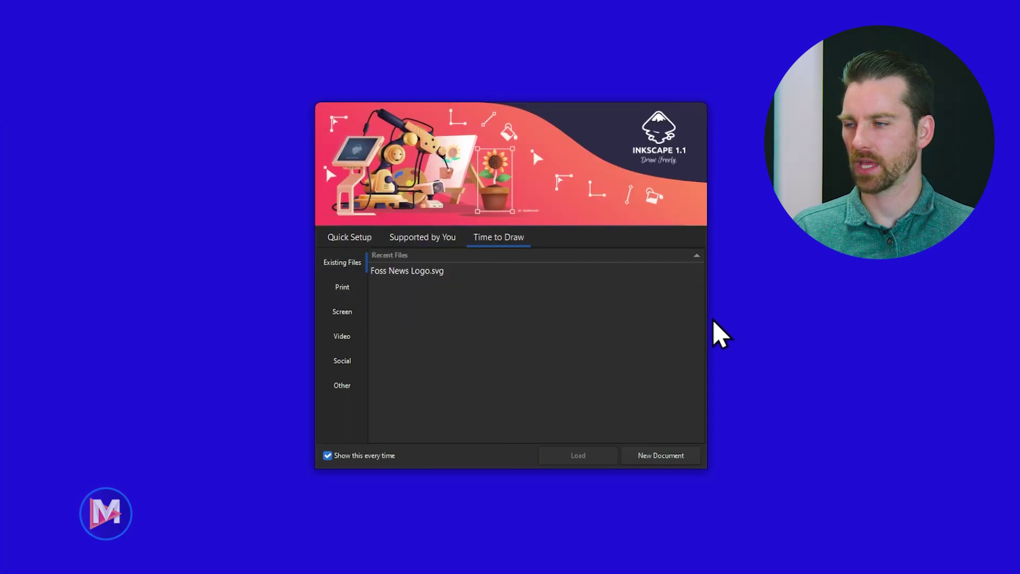